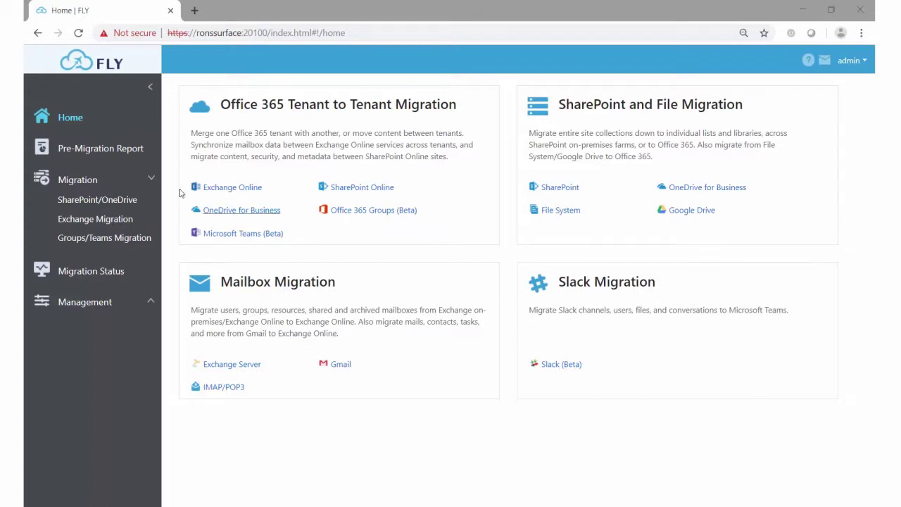
# From the Pre-Migration Report, open the creation form for a new SharePoint migration analysis scope.
pyautogui.click(106, 149)
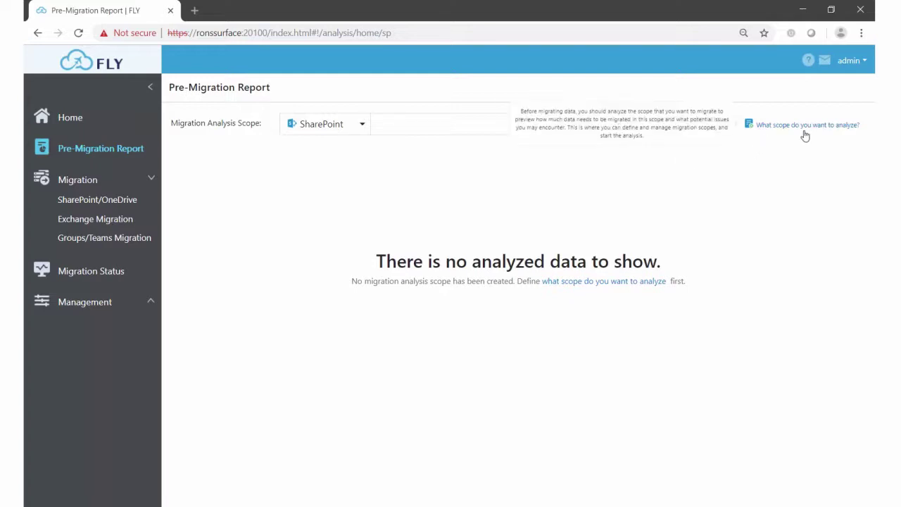
pyautogui.moveTo(820, 139)
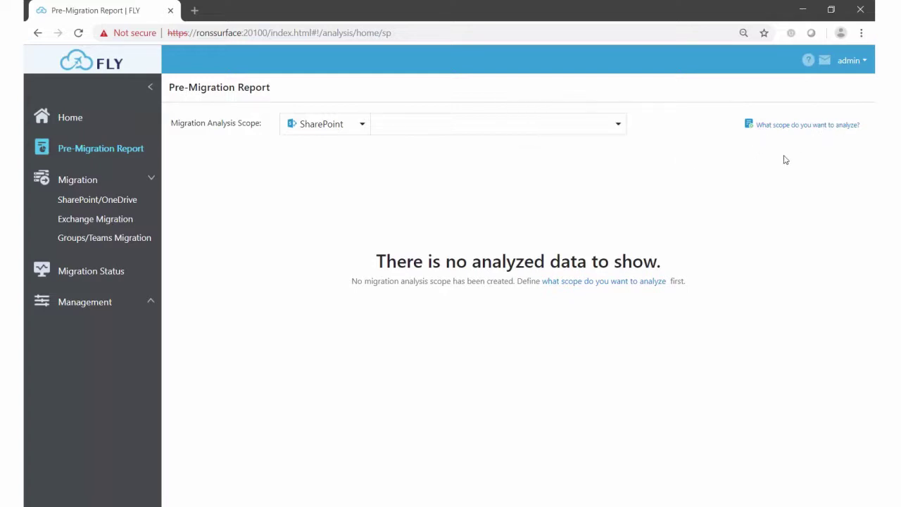
pyautogui.click(795, 126)
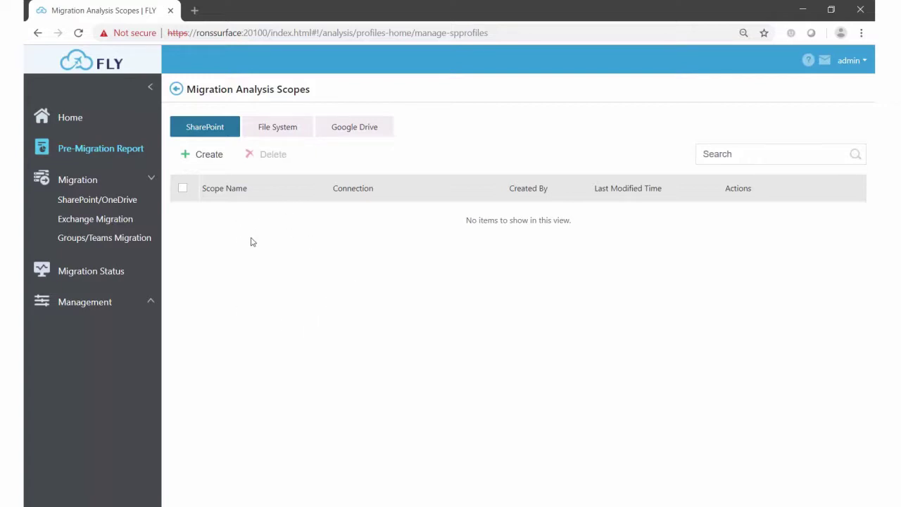
pyautogui.click(215, 156)
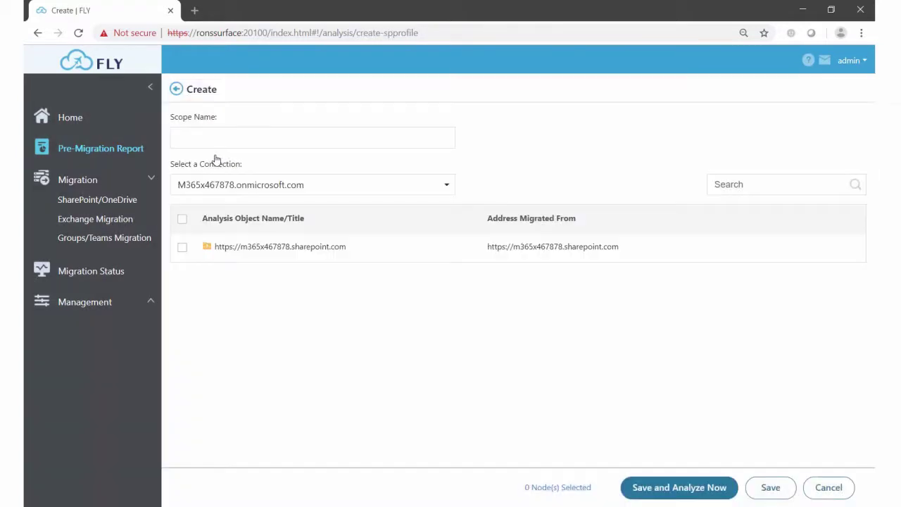
# Select the site on the M365x467878.onmicrosoft.com connection, name the scope "Old Tenant", and save and analyze it immediately.
pyautogui.click(450, 187)
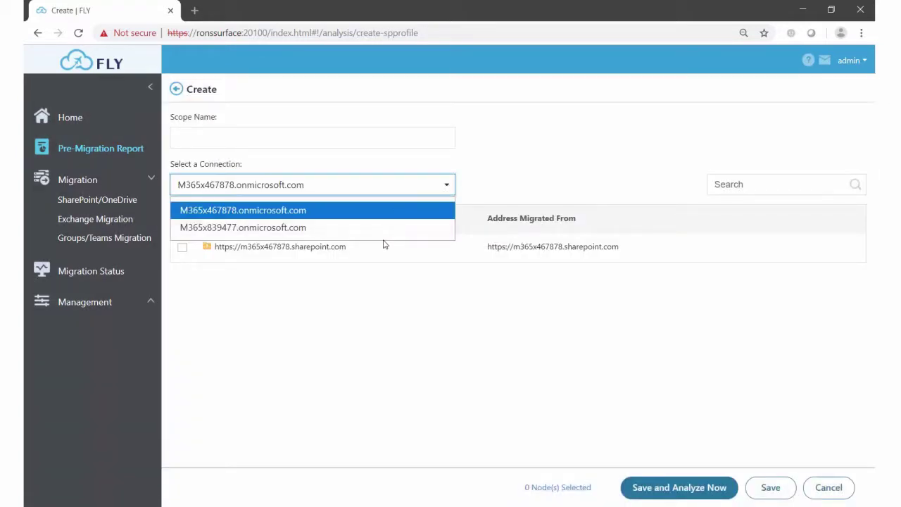
pyautogui.click(352, 209)
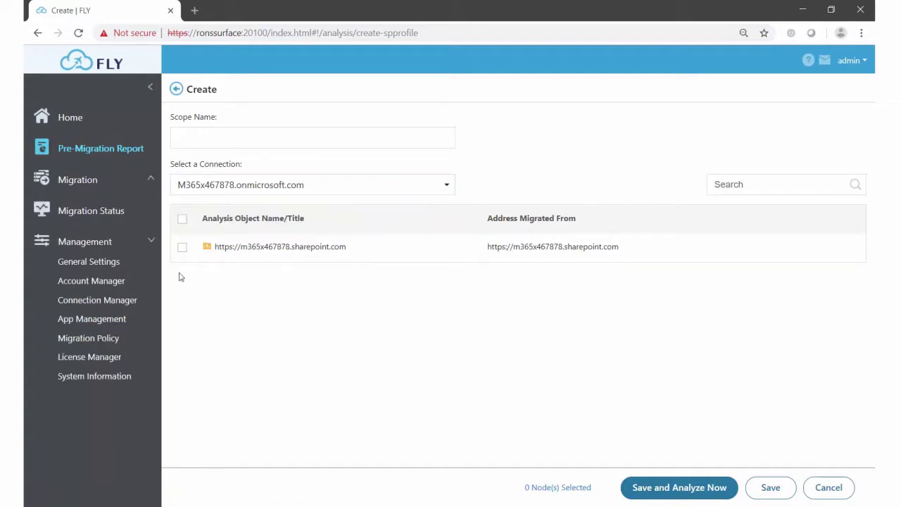
pyautogui.click(182, 247)
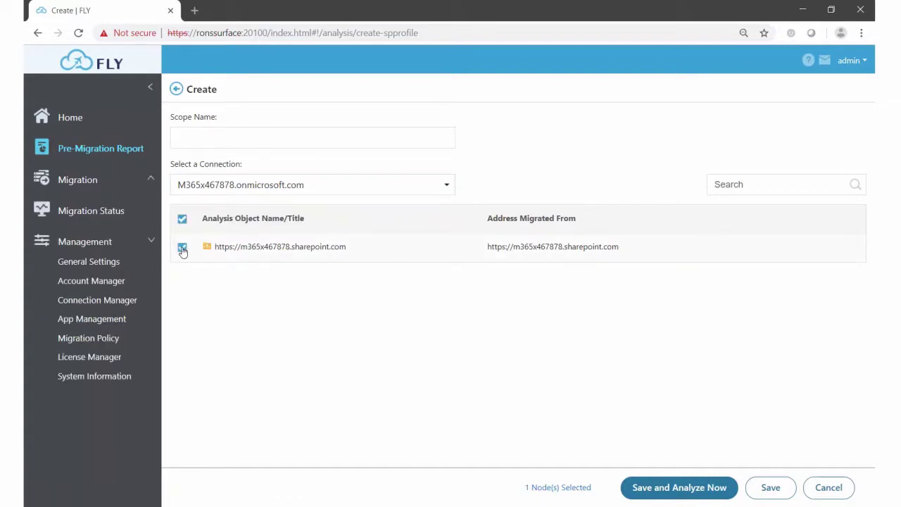
pyautogui.click(250, 138)
pyautogui.write('Old')
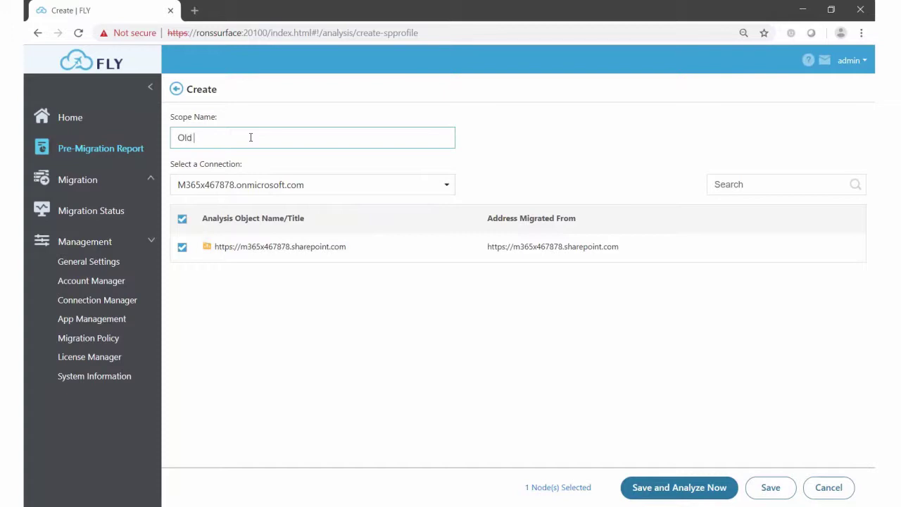
pyautogui.write(' Tenant')
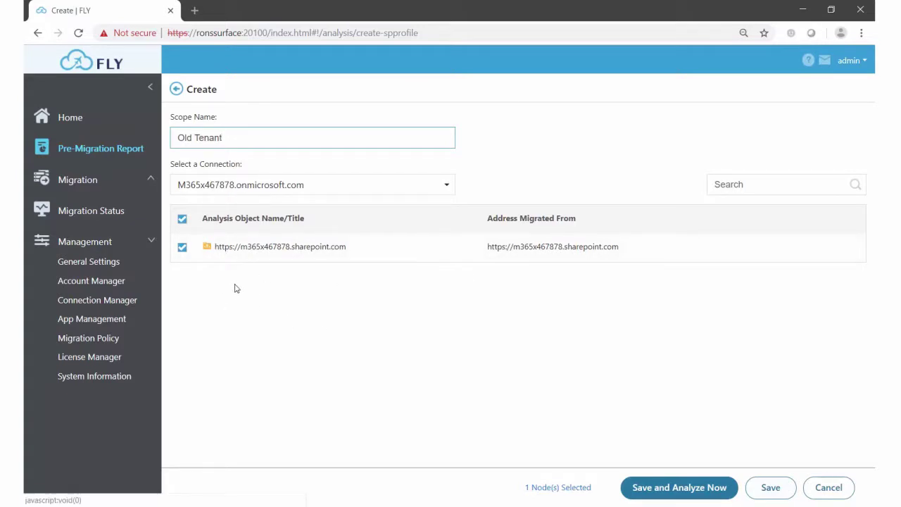
pyautogui.click(684, 487)
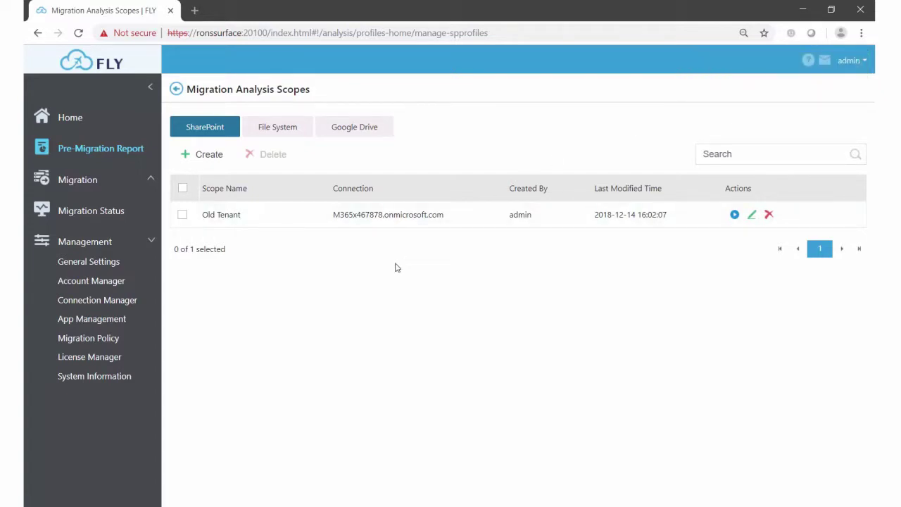
# Check the Old Tenant analysis job in the pre-migration status list and review its Pre-Migration Report.
pyautogui.click(95, 213)
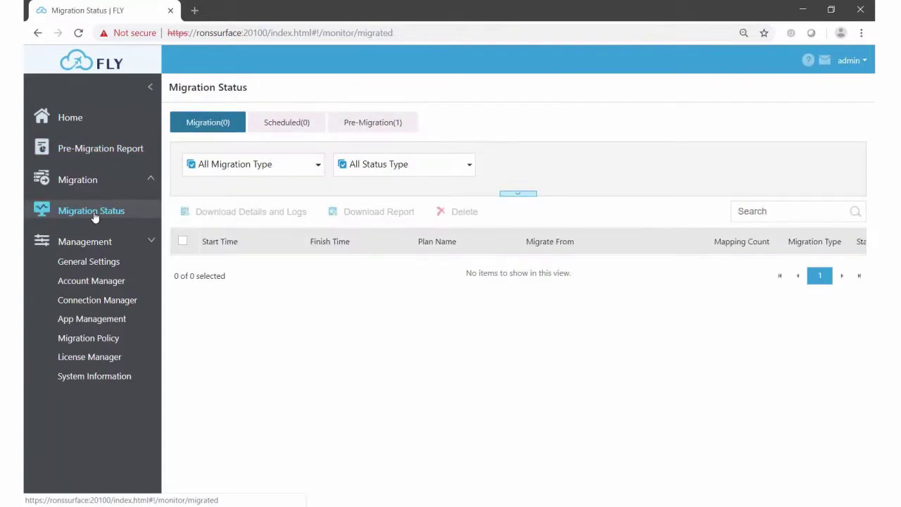
pyautogui.click(372, 122)
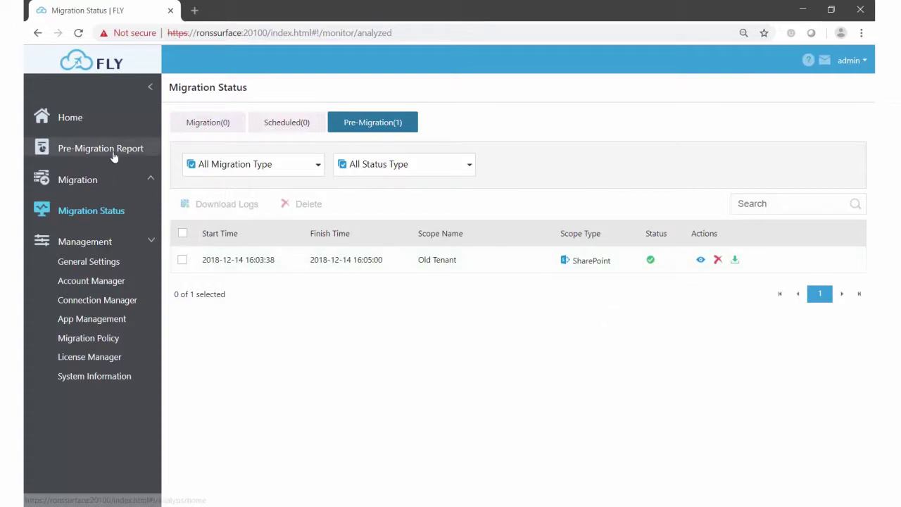
pyautogui.click(105, 154)
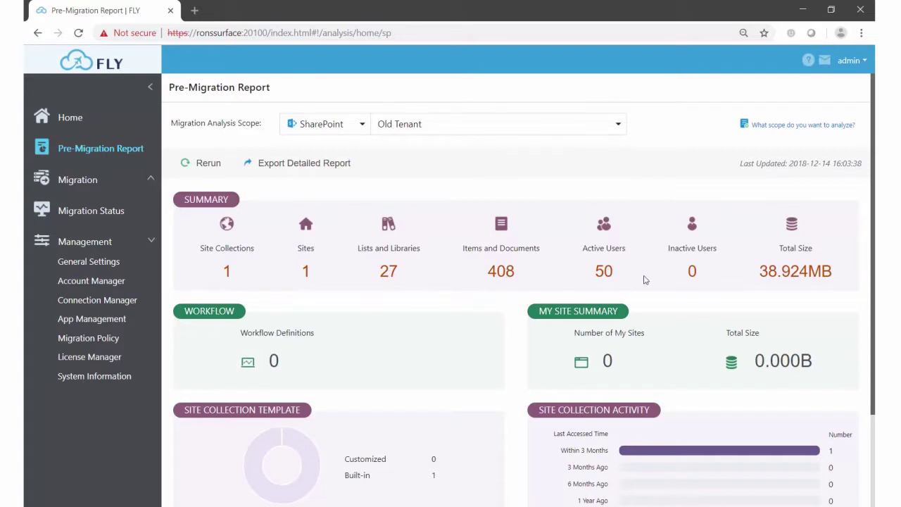
pyautogui.scroll(-1, 523, 304)
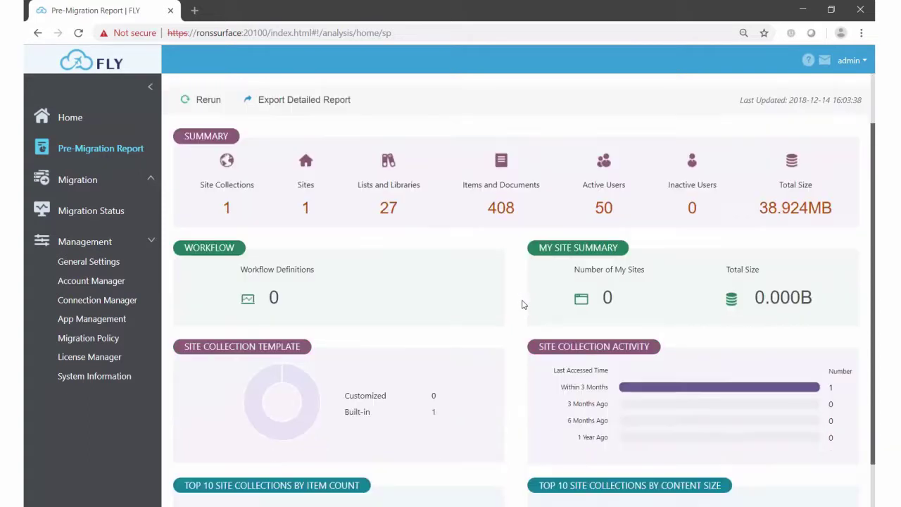
pyautogui.scroll(-1, 518, 303)
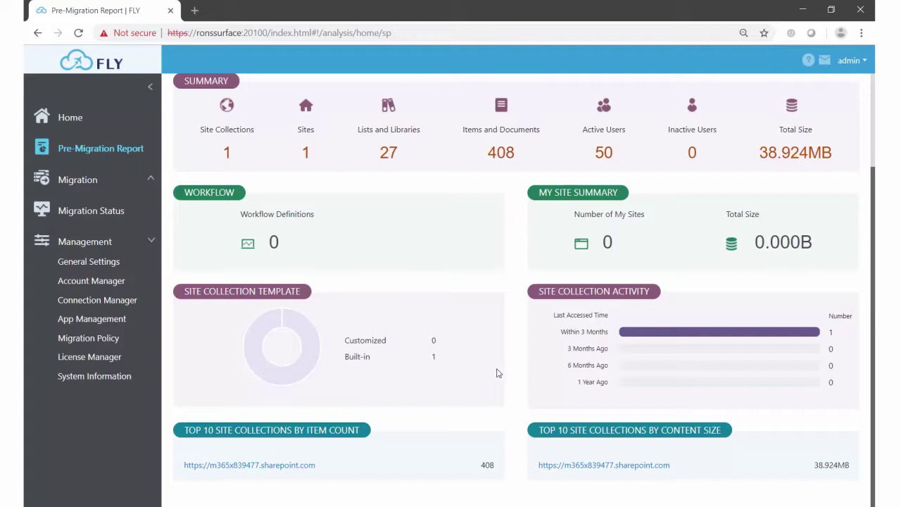
pyautogui.scroll(3, 498, 372)
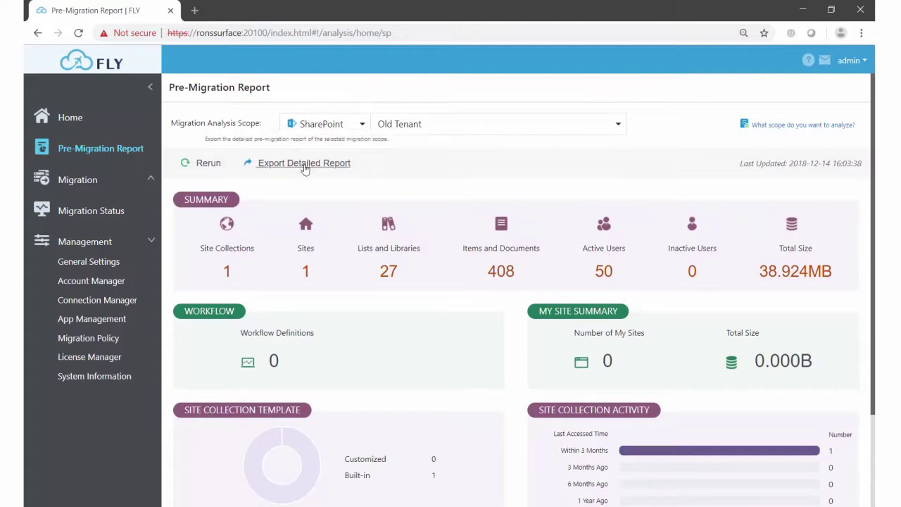
# Export the detailed pre-migration report and open DiscoveryToolReport.xlsx from the downloaded zip in a maximized Excel window.
pyautogui.click(306, 166)
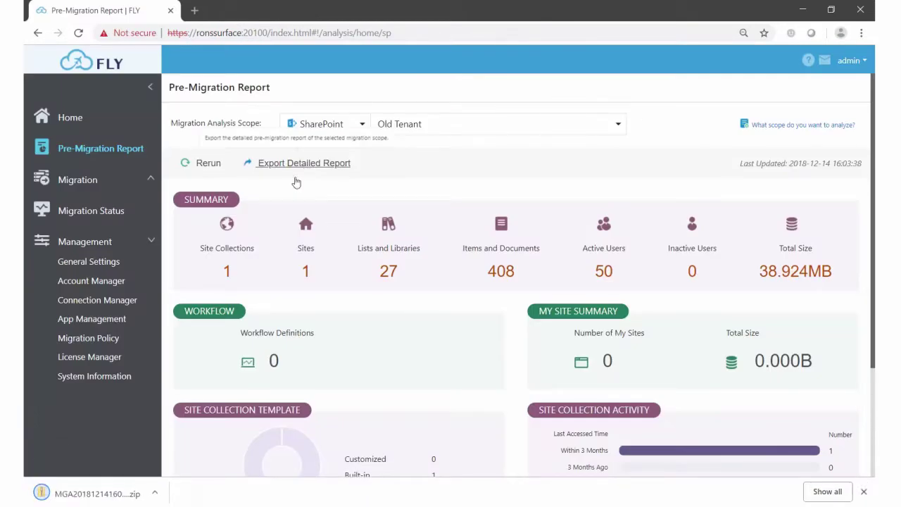
pyautogui.click(107, 497)
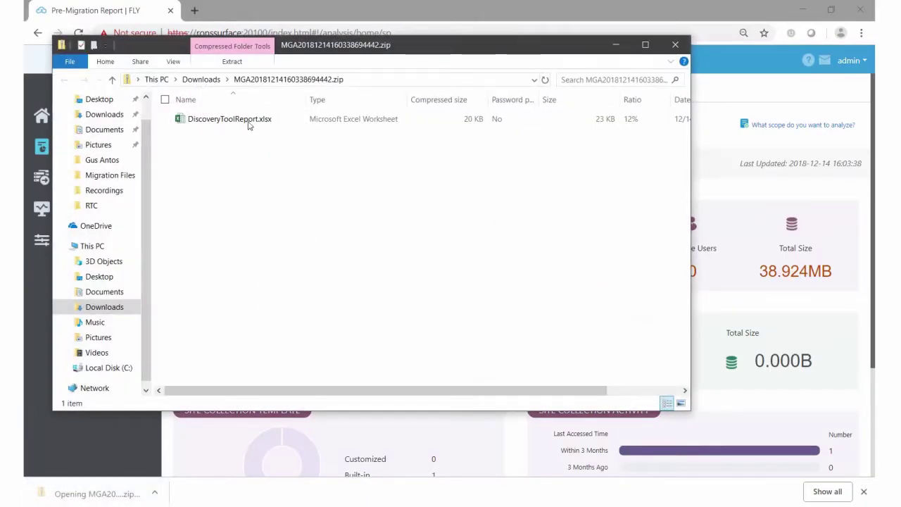
pyautogui.doubleClick(239, 119)
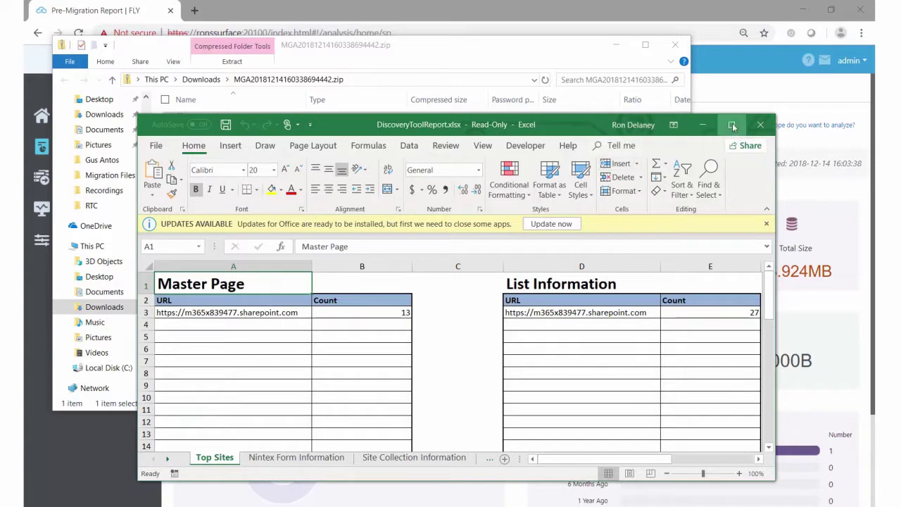
pyautogui.click(732, 125)
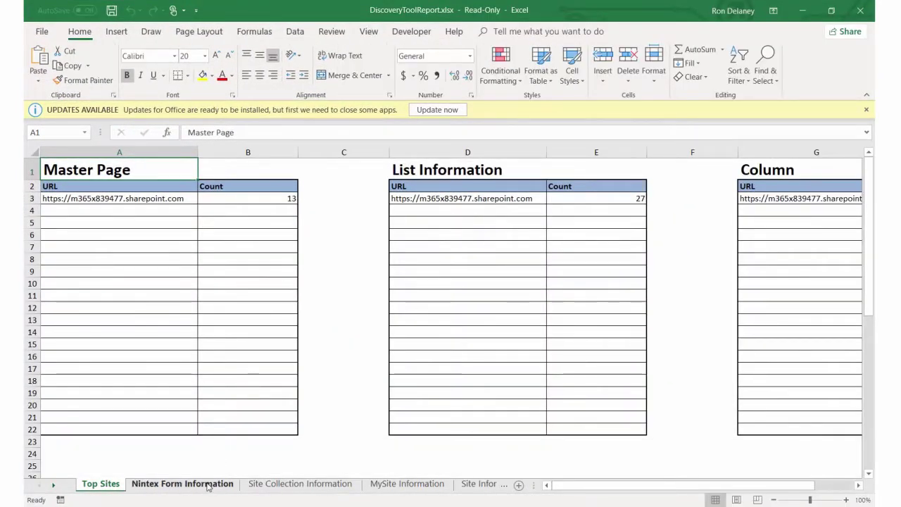
# Examine the report's Nintex form, site collection, site, feature, workflow and URL length warning sheets.
pyautogui.click(209, 484)
pyautogui.click(268, 485)
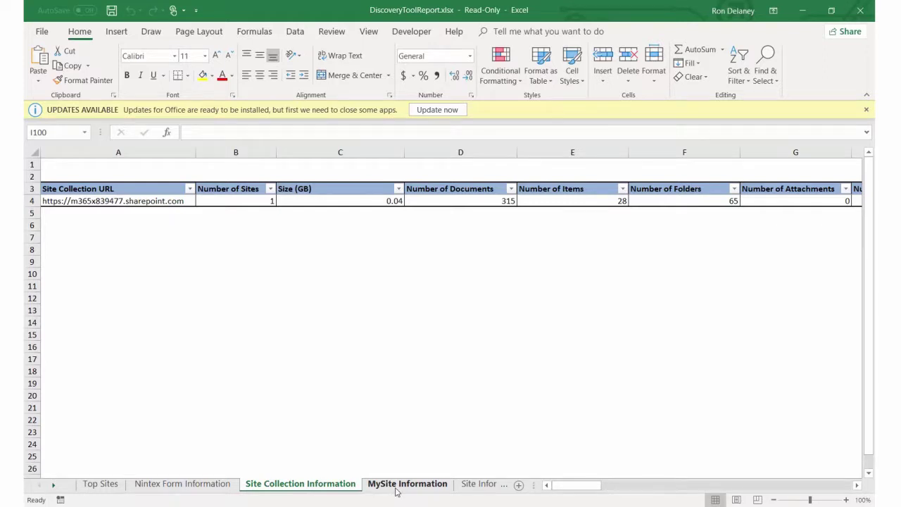
pyautogui.click(467, 486)
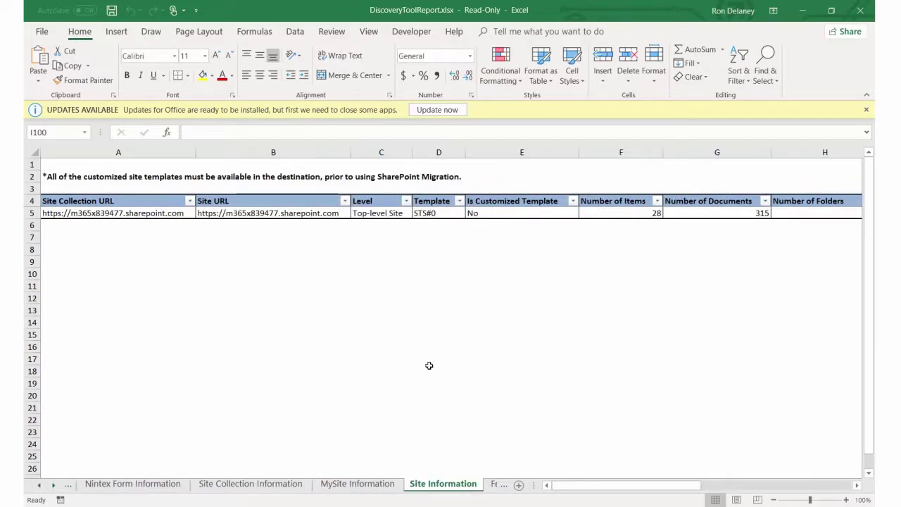
pyautogui.click(491, 485)
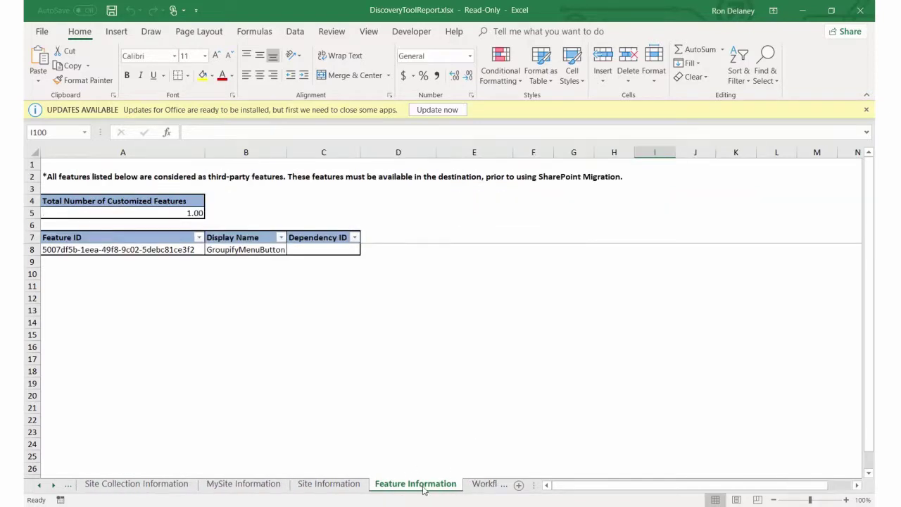
pyautogui.click(478, 490)
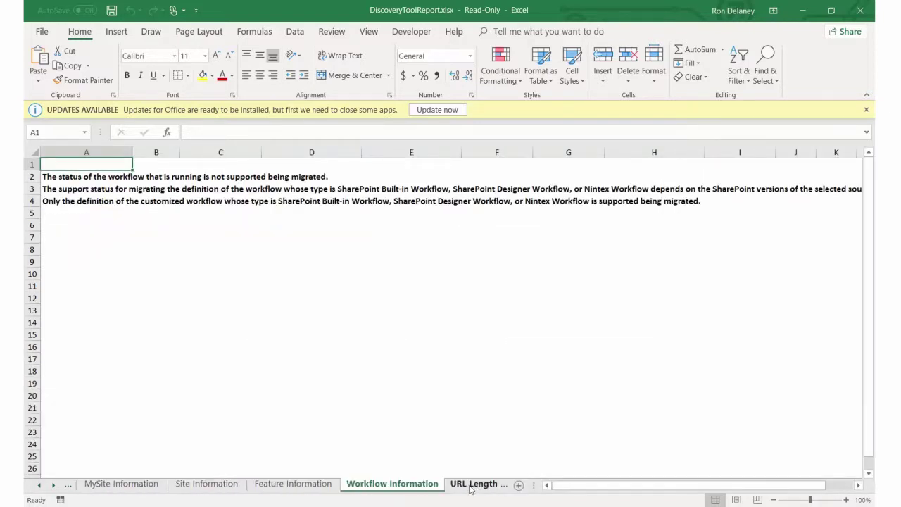
pyautogui.click(470, 486)
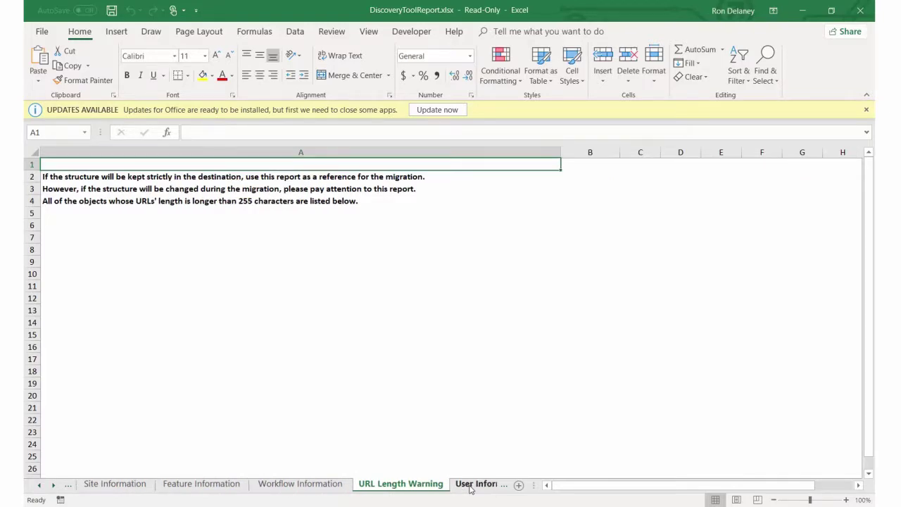
# Examine the report's user, group, unsupported and web part information sheets.
pyautogui.click(470, 490)
pyautogui.scroll(-3, 454, 414)
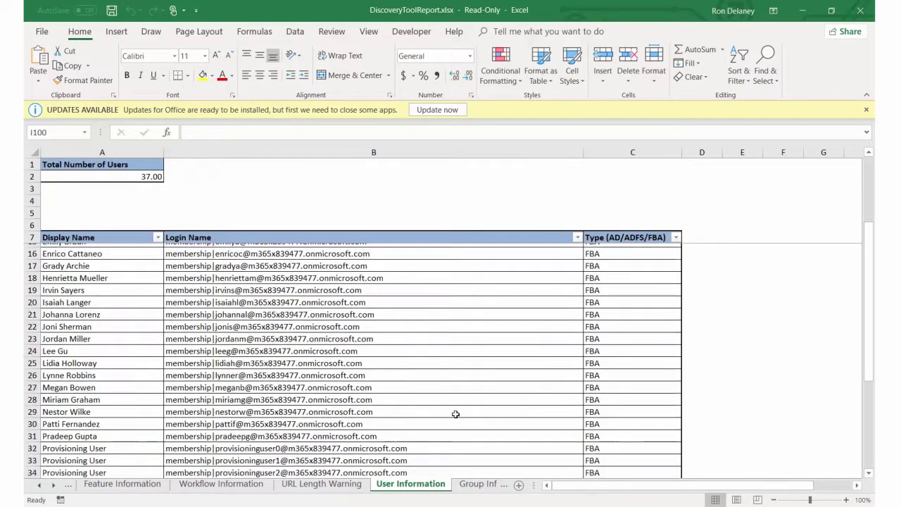
pyautogui.scroll(-3, 456, 414)
pyautogui.click(470, 485)
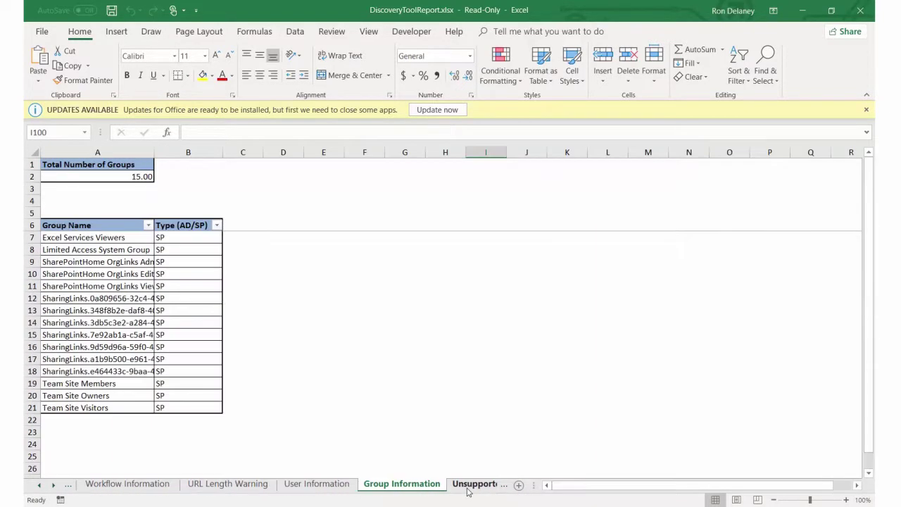
pyautogui.click(471, 486)
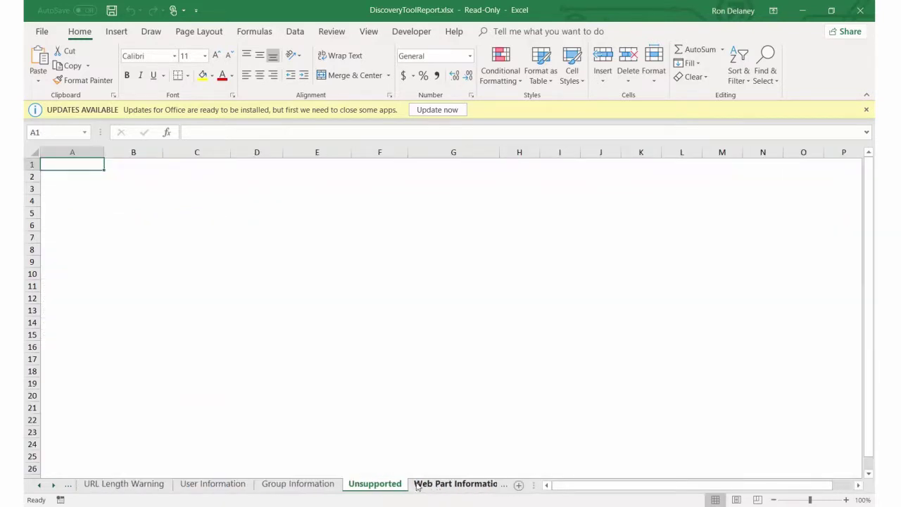
pyautogui.click(450, 486)
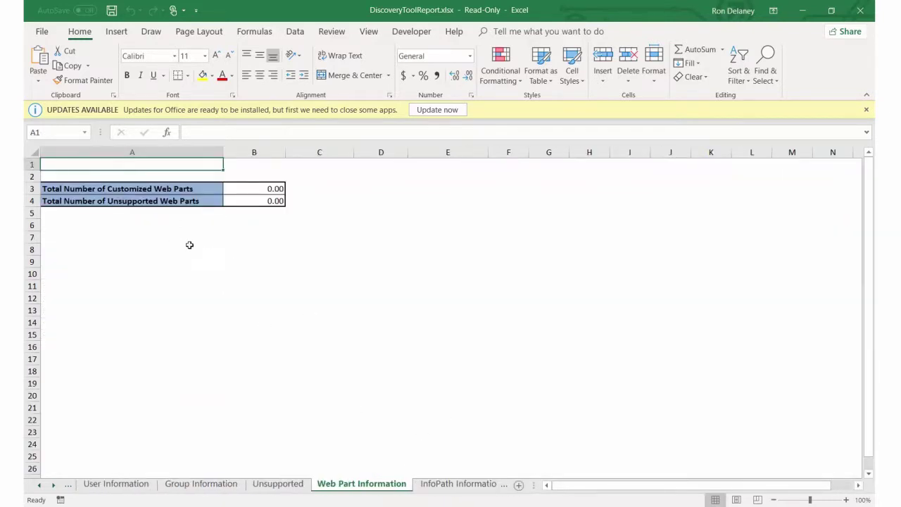
# Examine the report's InfoPath, solution, page layout, page and list information sheets.
pyautogui.click(447, 486)
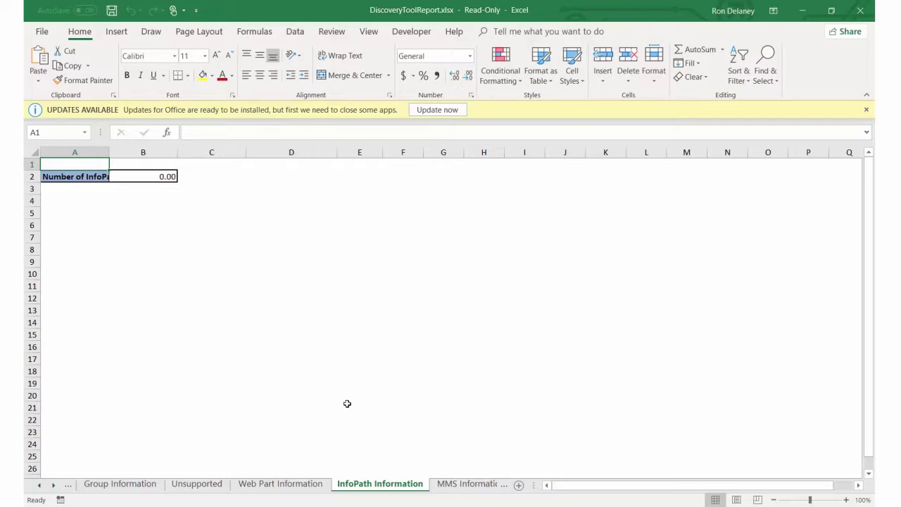
pyautogui.click(443, 486)
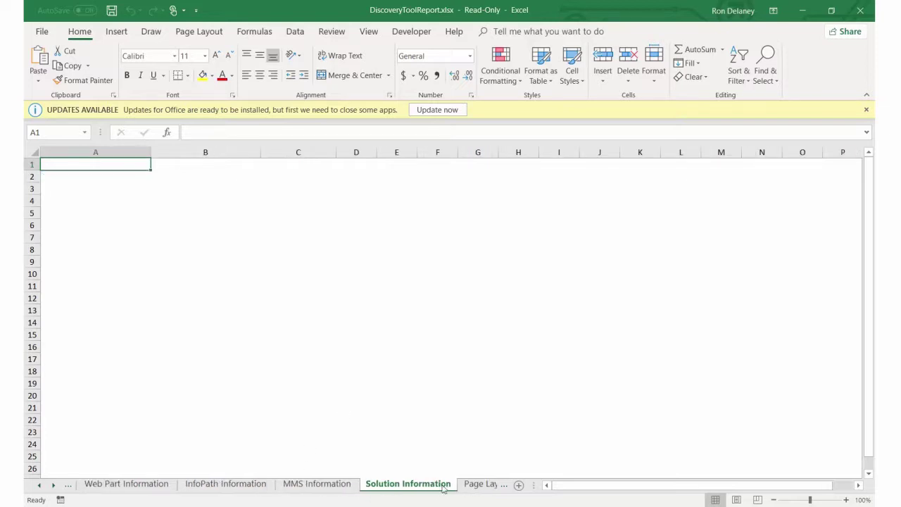
pyautogui.click(484, 485)
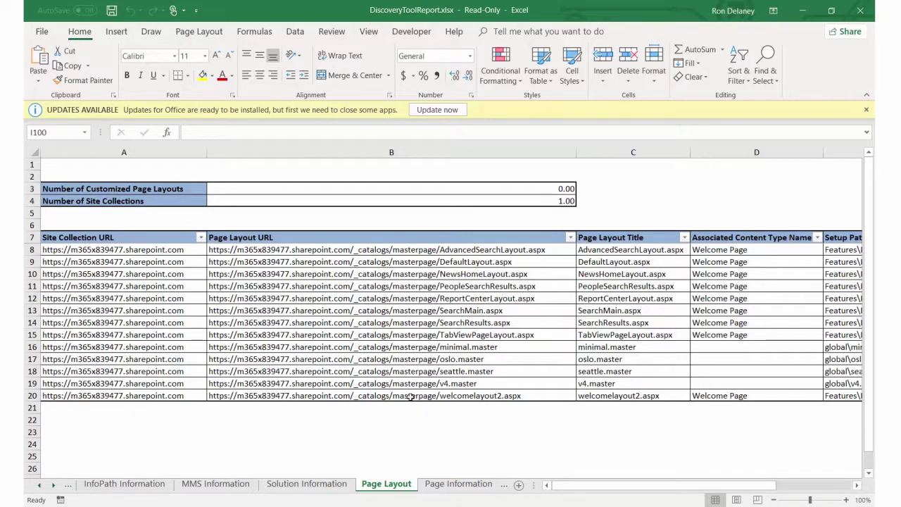
pyautogui.click(451, 484)
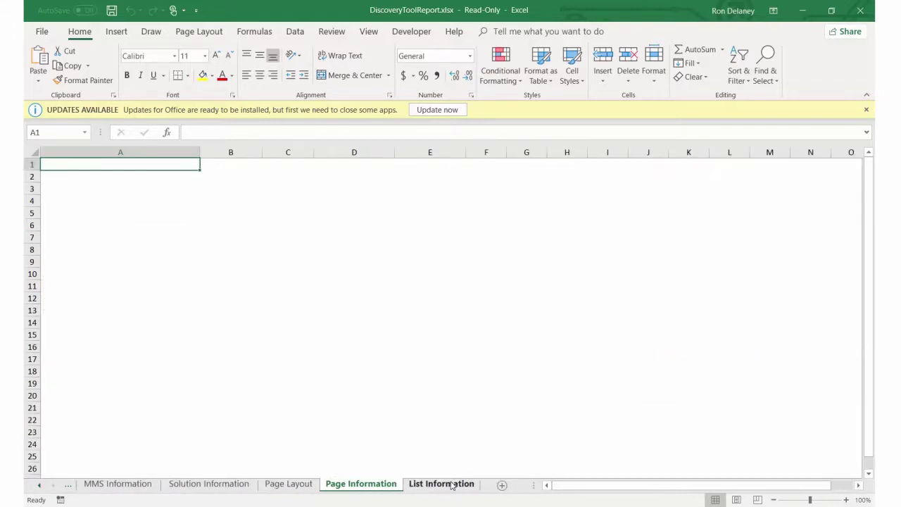
pyautogui.click(467, 486)
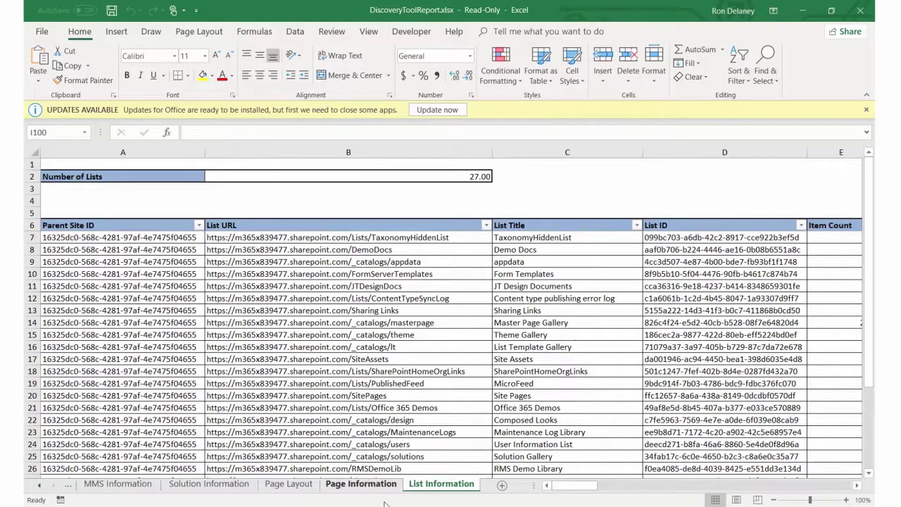